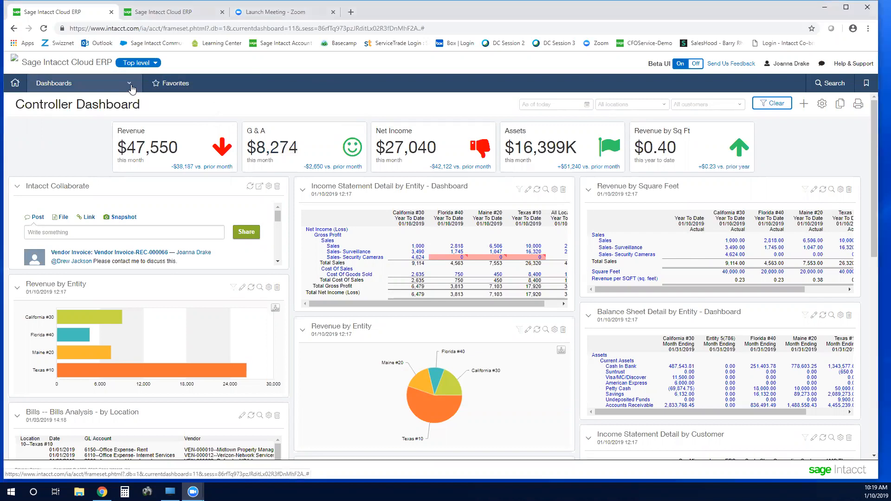
Step: Show the Purchasing module's pages, transactions and reports from the application menu
left_click(129, 83)
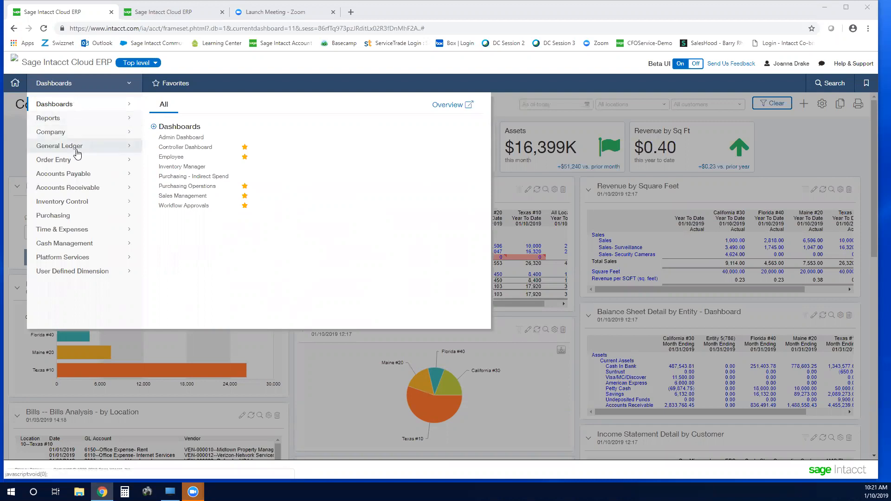
left_click(79, 216)
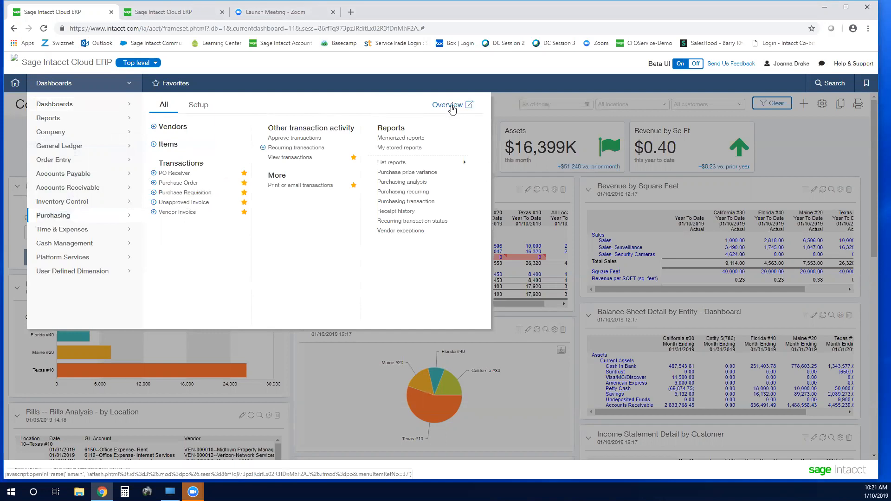
Step: Go to the Purchasing overview page with its data, task workflow and reports
left_click(452, 105)
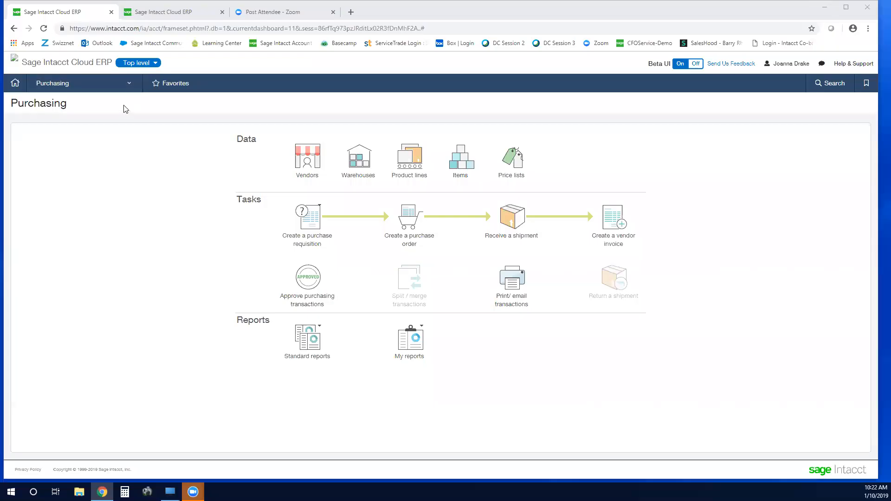
Step: Go back to the Controller Dashboard and list the saved bookmarks (Order Entry Workflow, Inventory Status, AR Ledger)
left_click(128, 86)
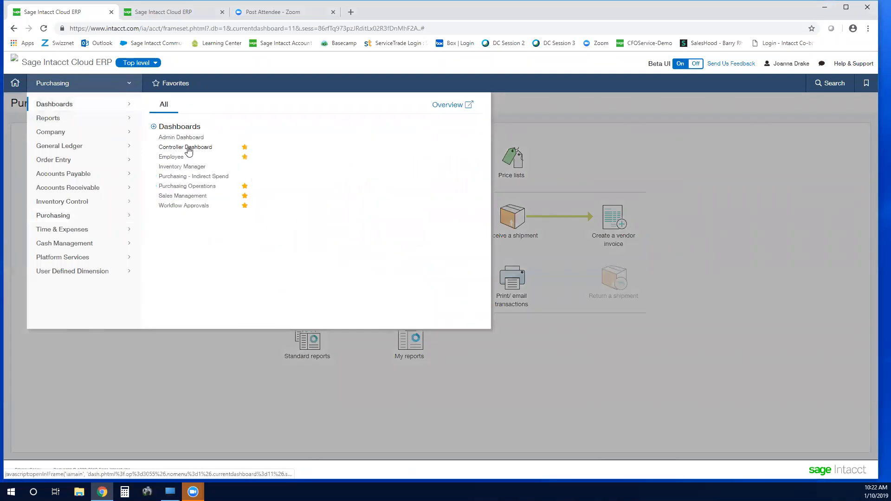
left_click(187, 149)
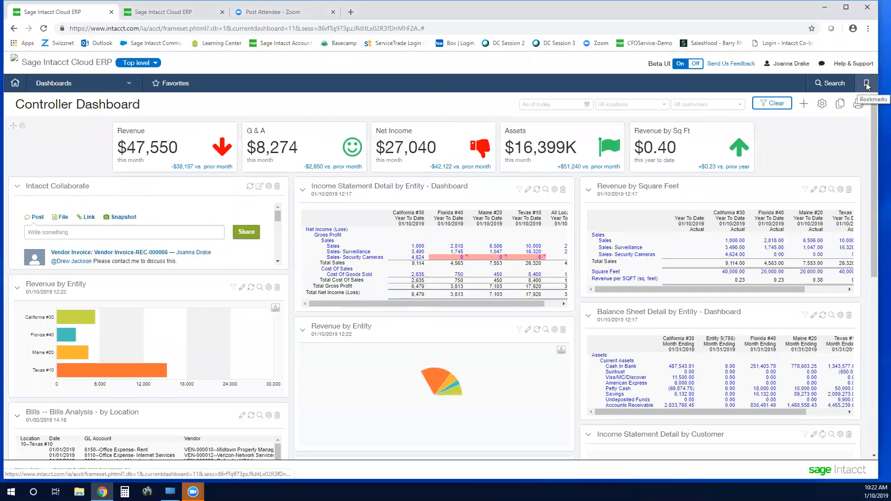
left_click(865, 83)
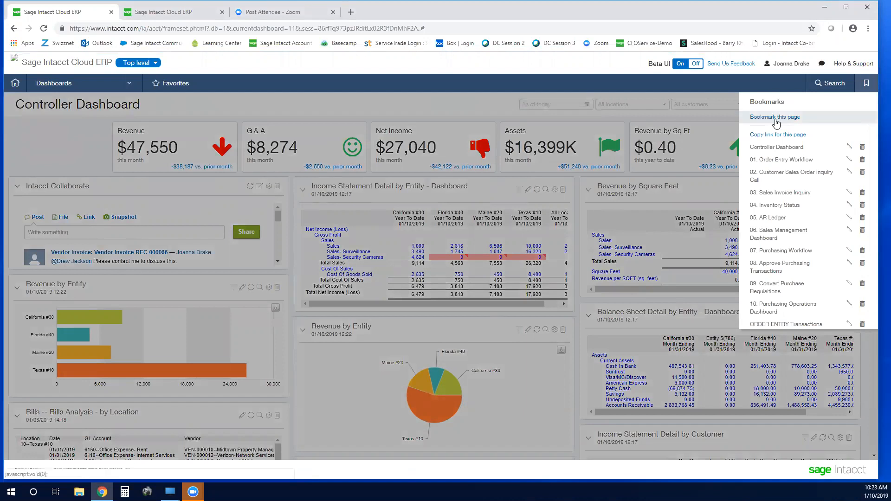
left_click(776, 118)
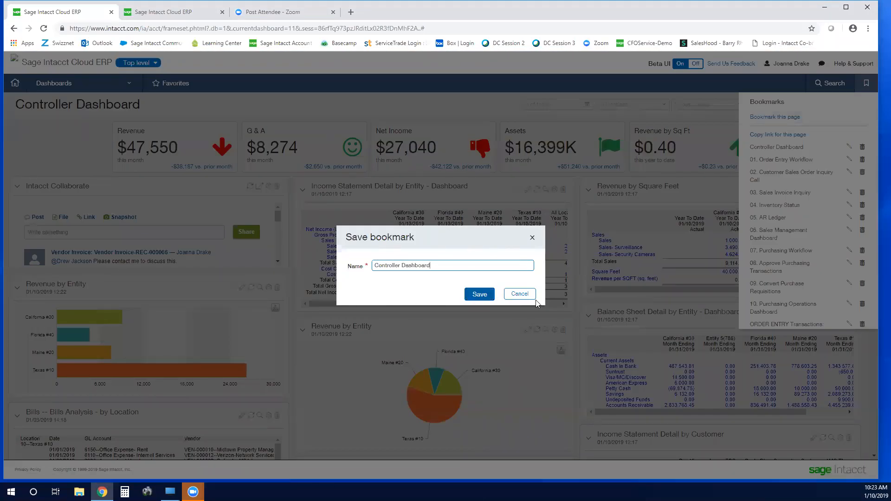
left_click(522, 296)
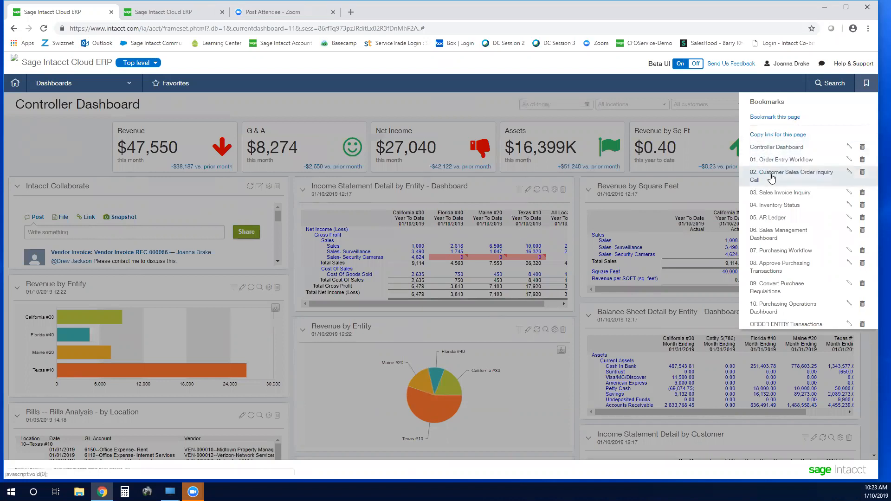
left_click_drag(755, 176, 754, 194)
left_click_drag(754, 194, 754, 178)
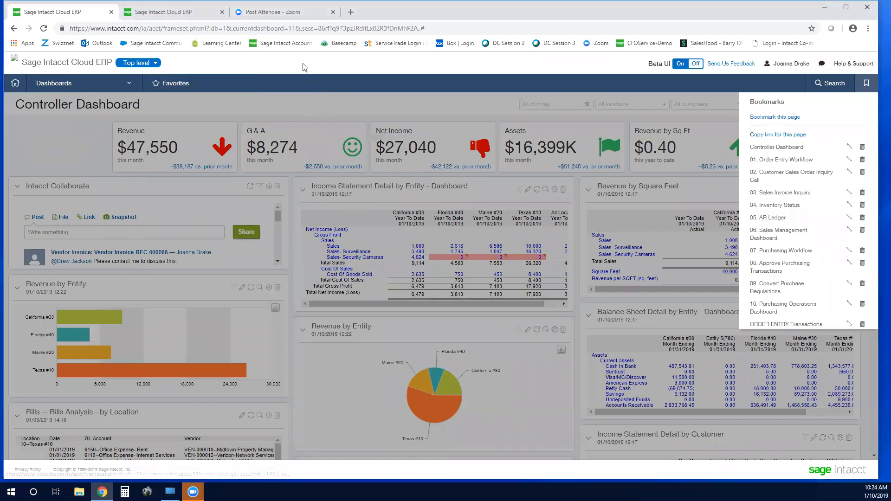
Step: Dismiss the Bookmarks panel and list the favorite dashboards
left_click(302, 68)
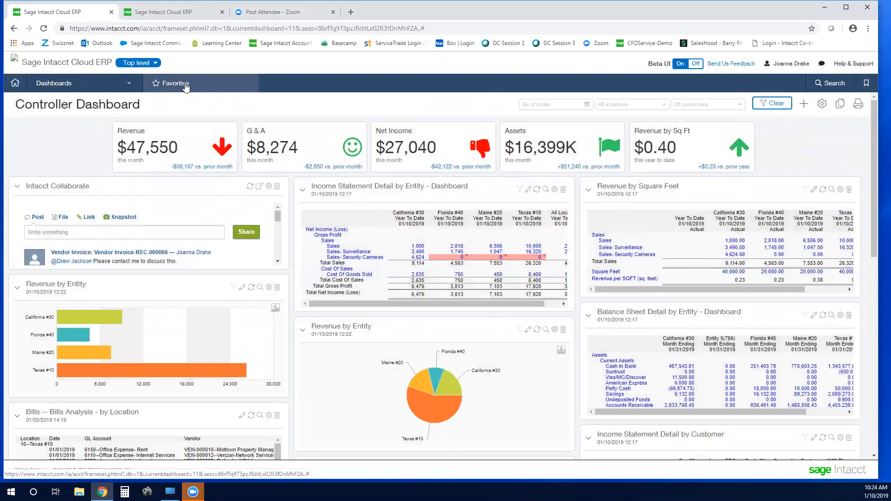
left_click(175, 83)
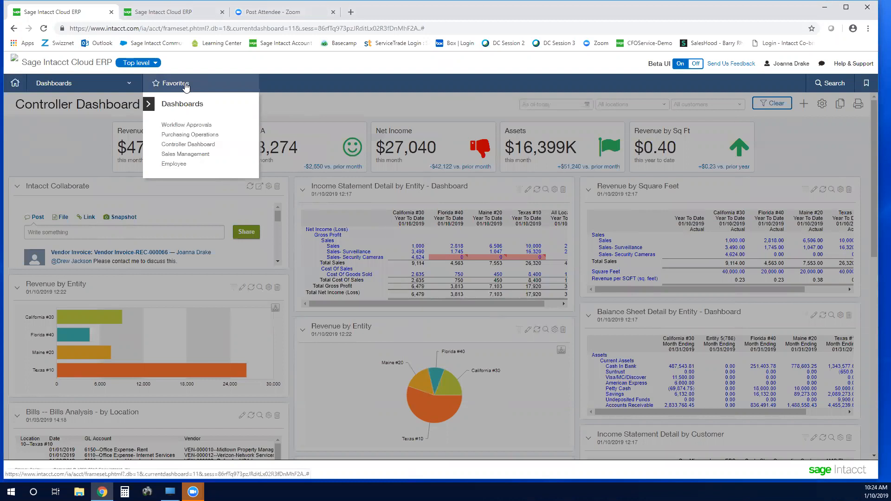
Step: Go to the General Ledger overview page via the application menu's General Ledger module
left_click(131, 91)
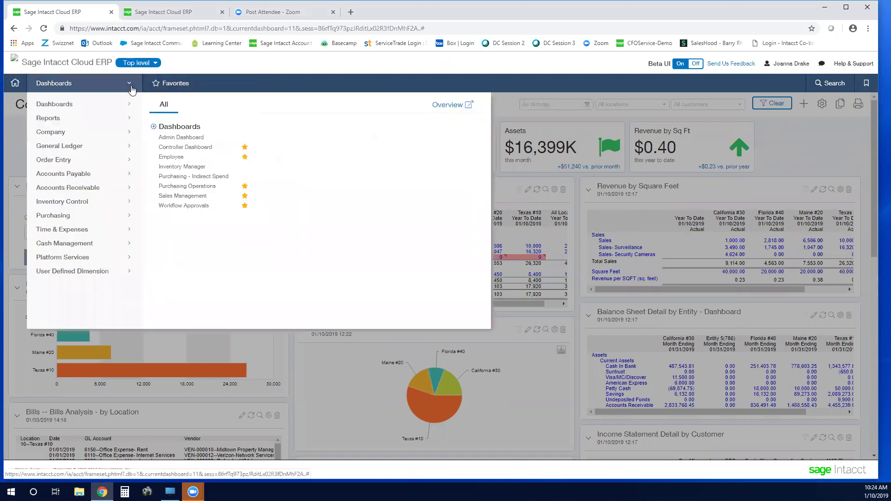
left_click(75, 151)
mouse_move(60, 146)
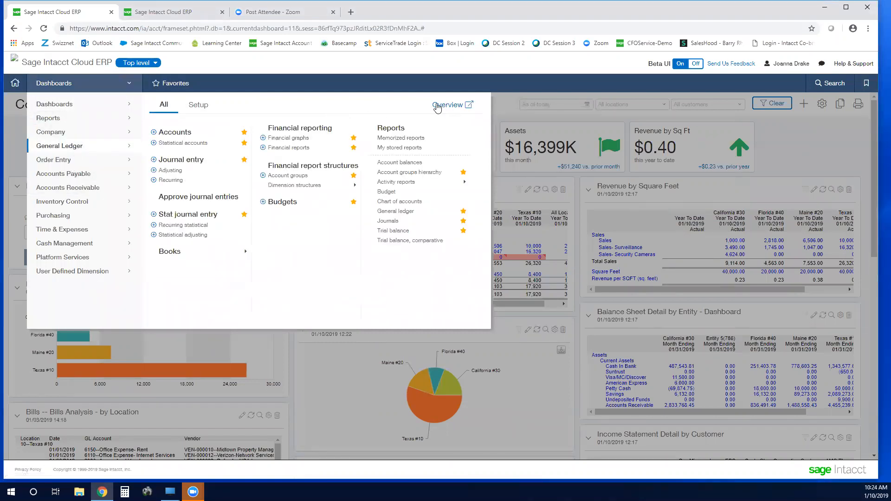
left_click(436, 107)
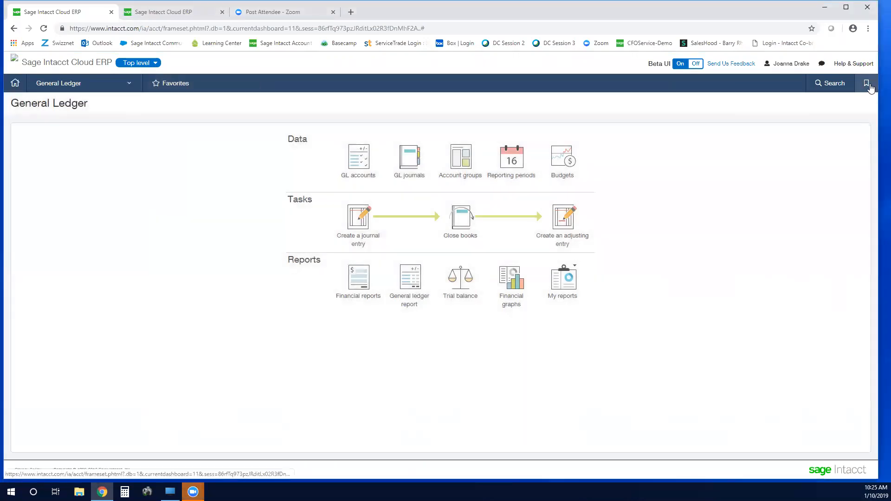
Step: Jump back to the Controller Dashboard using its saved bookmark
left_click(866, 83)
left_click(775, 147)
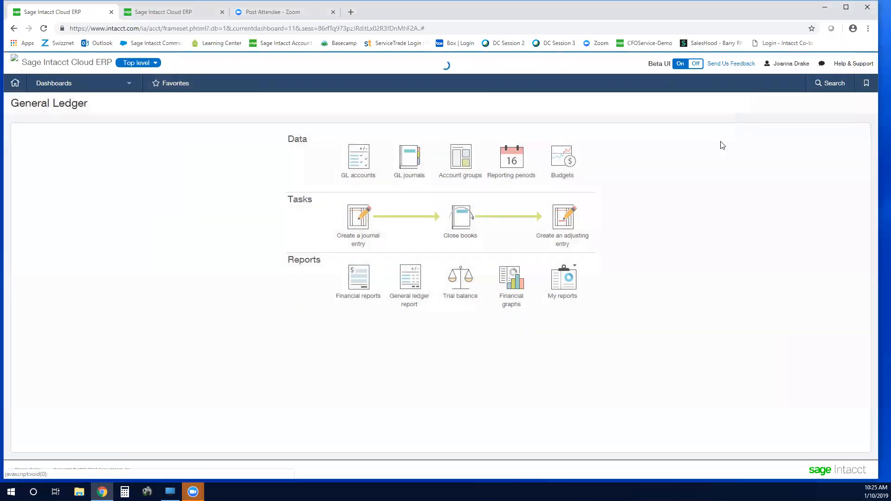